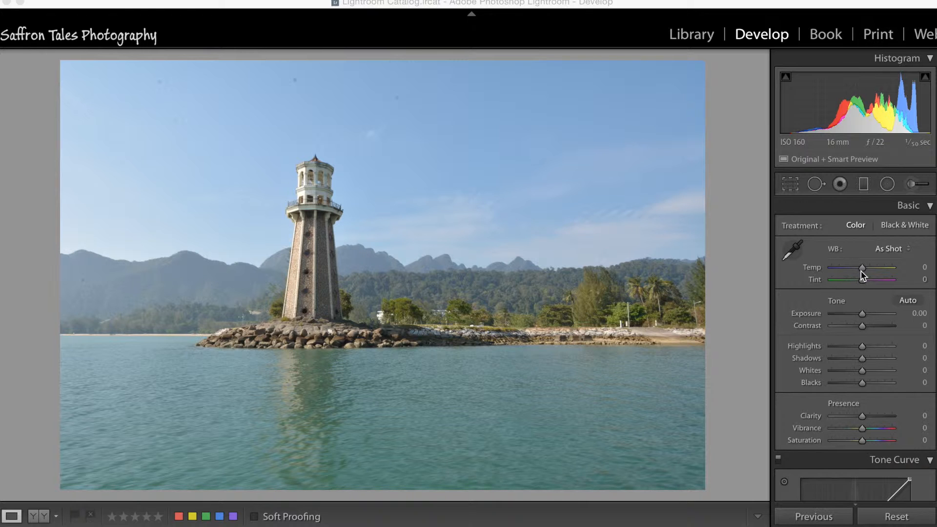
# Adjust the photo's white balance to Temp +13 and Tint +32.
pyautogui.moveTo(861, 268); pyautogui.dragTo(864, 267)
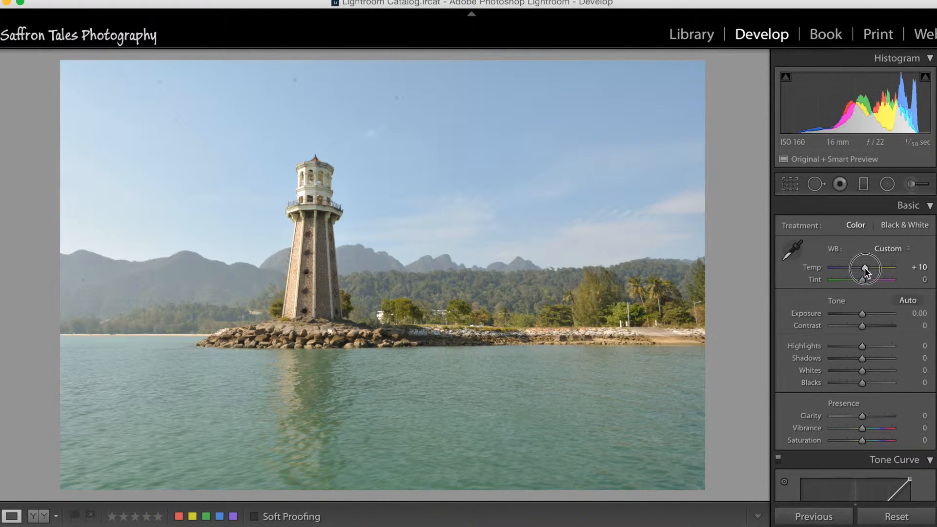
pyautogui.moveTo(862, 279)
pyautogui.mouseDown()
pyautogui.moveTo(871, 281)
pyautogui.moveTo(872, 267)
pyautogui.mouseUp()
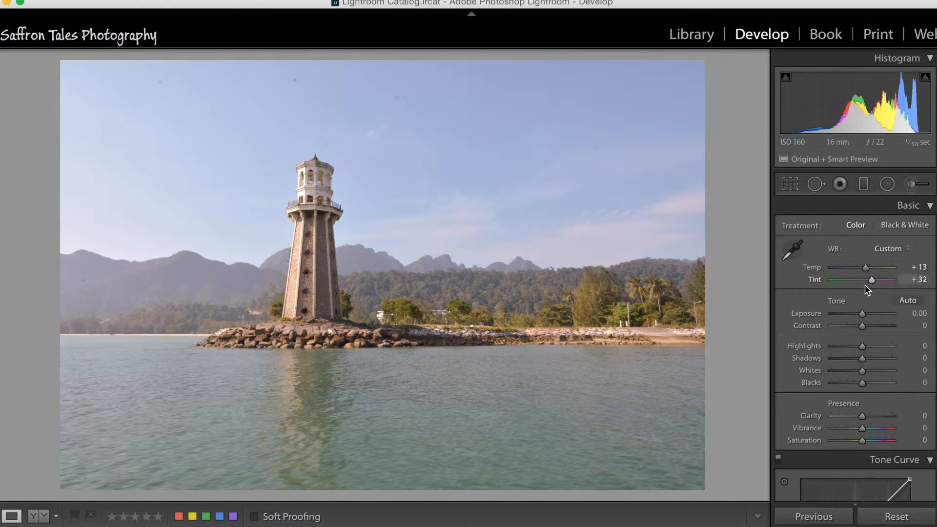
# Set the tone to Highlights -100, Shadows +100, Whites +26 and Blacks -50.
pyautogui.click(834, 350)
pyautogui.moveTo(834, 351); pyautogui.dragTo(905, 358)
pyautogui.click(874, 361)
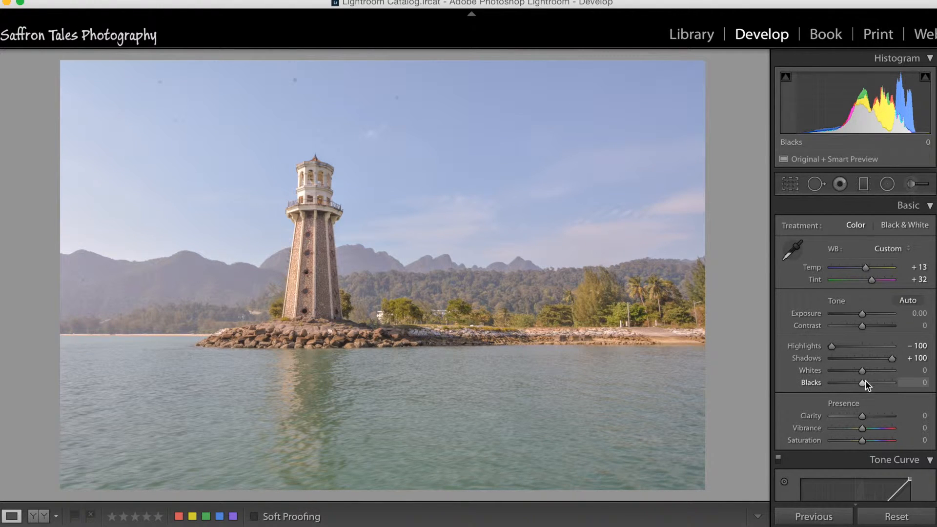
pyautogui.press('alt')
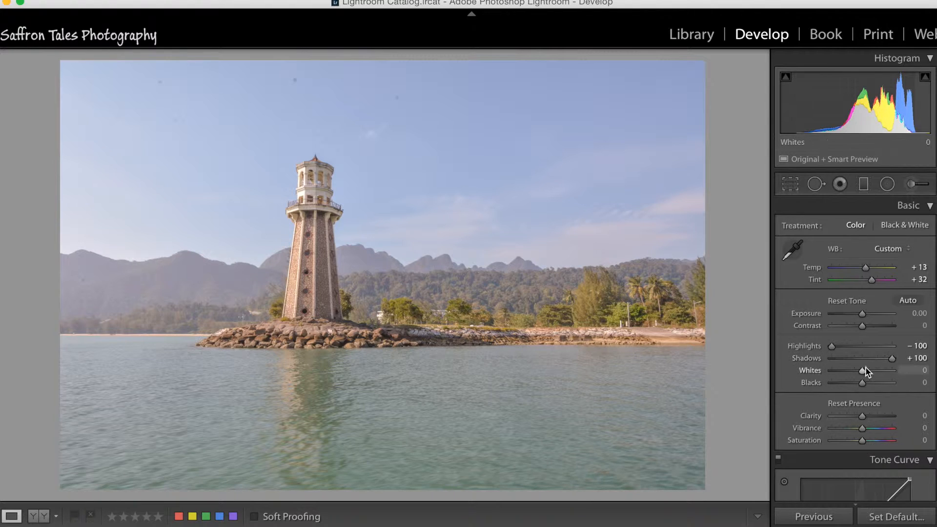
pyautogui.moveTo(865, 370); pyautogui.dragTo(870, 371)
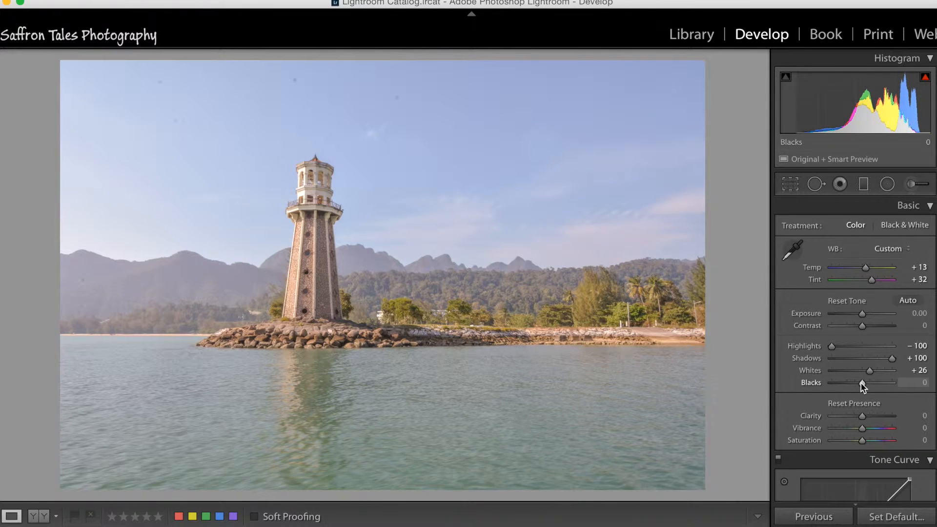
pyautogui.moveTo(862, 383); pyautogui.dragTo(847, 386)
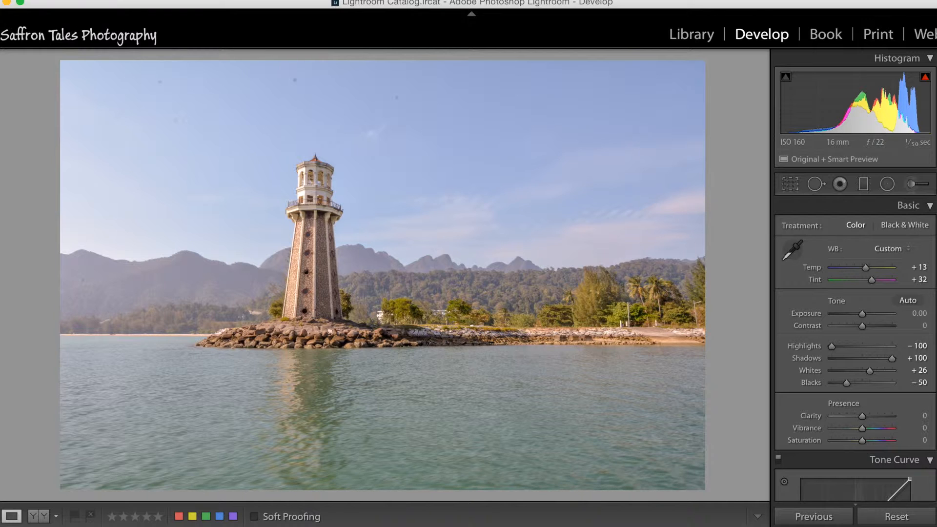
# Raise Clarity and Vibrance to +9 each and apply the Strong Contrast point curve.
pyautogui.scroll(-6, 879, 249)
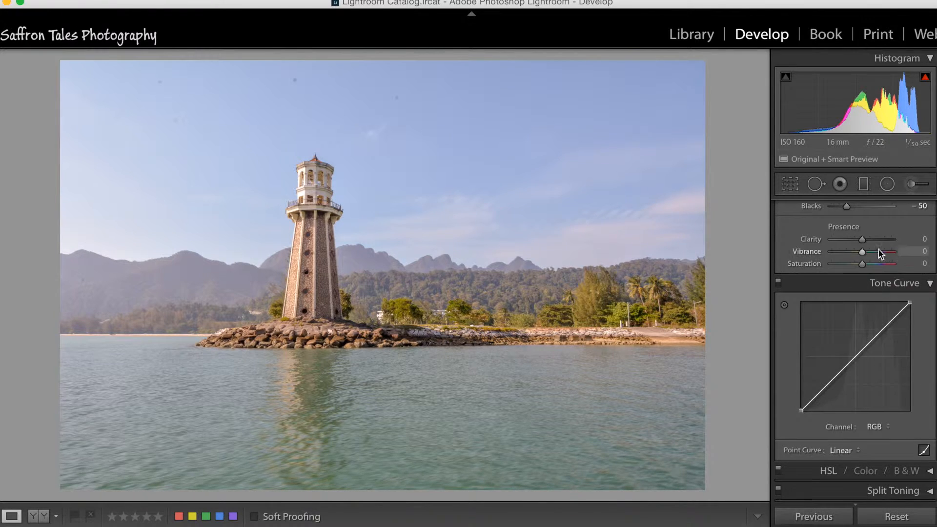
pyautogui.moveTo(865, 241); pyautogui.dragTo(864, 252)
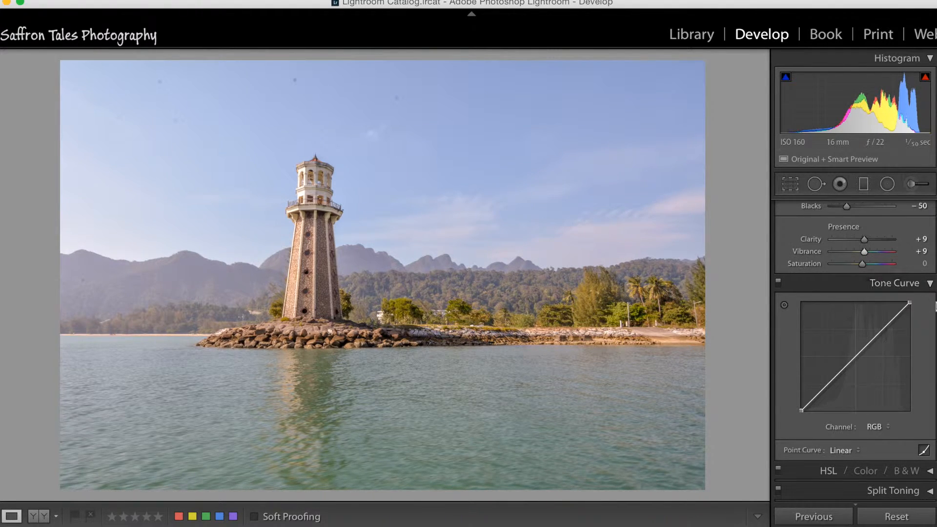
pyautogui.scroll(-5, 929, 305)
pyautogui.click(858, 259)
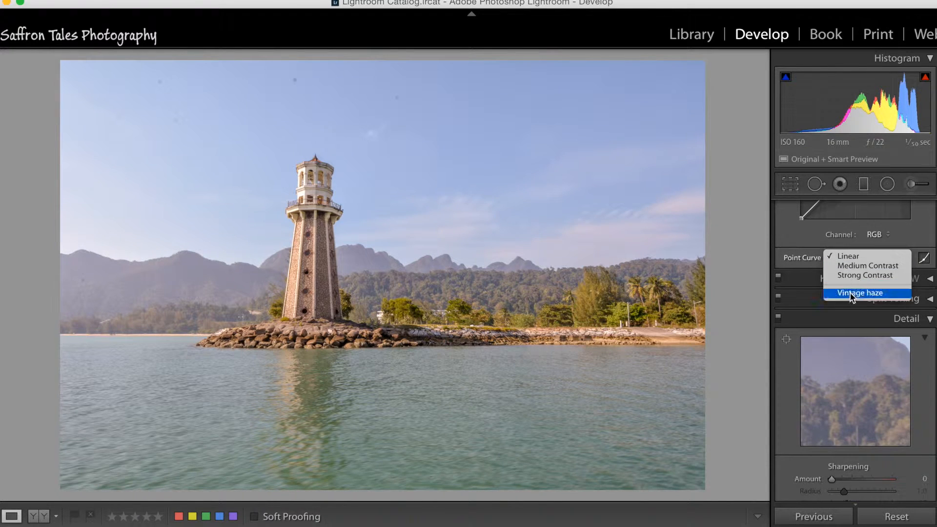
pyautogui.click(851, 274)
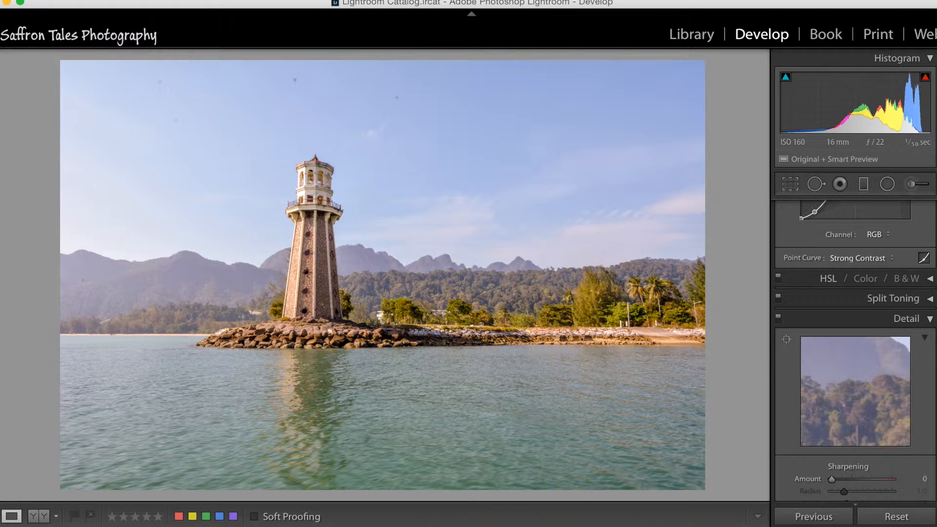
# Set the sharpening Amount to 68 and Masking to 31, with Luminance noise reduction at 35.
pyautogui.scroll(-2, 933, 366)
pyautogui.scroll(-1, 931, 366)
pyautogui.moveTo(835, 380); pyautogui.dragTo(861, 382)
pyautogui.moveTo(936, 376); pyautogui.dragTo(936, 395)
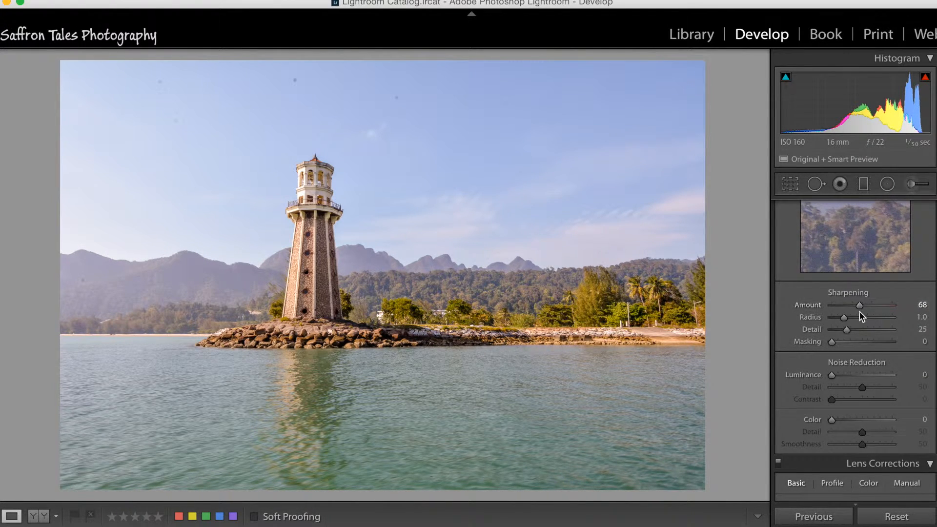
pyautogui.moveTo(833, 342); pyautogui.dragTo(847, 344)
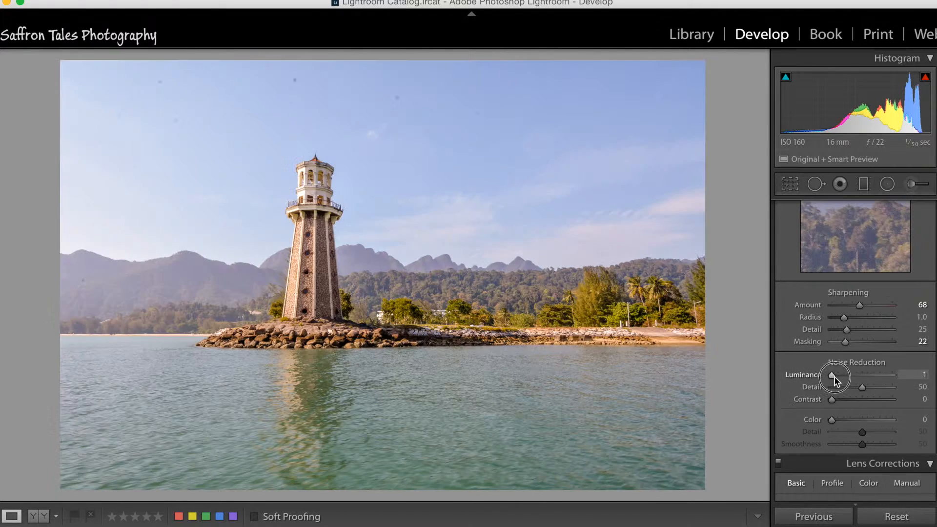
pyautogui.moveTo(832, 376); pyautogui.dragTo(859, 380)
pyautogui.press('alt')
pyautogui.moveTo(846, 342); pyautogui.dragTo(845, 342)
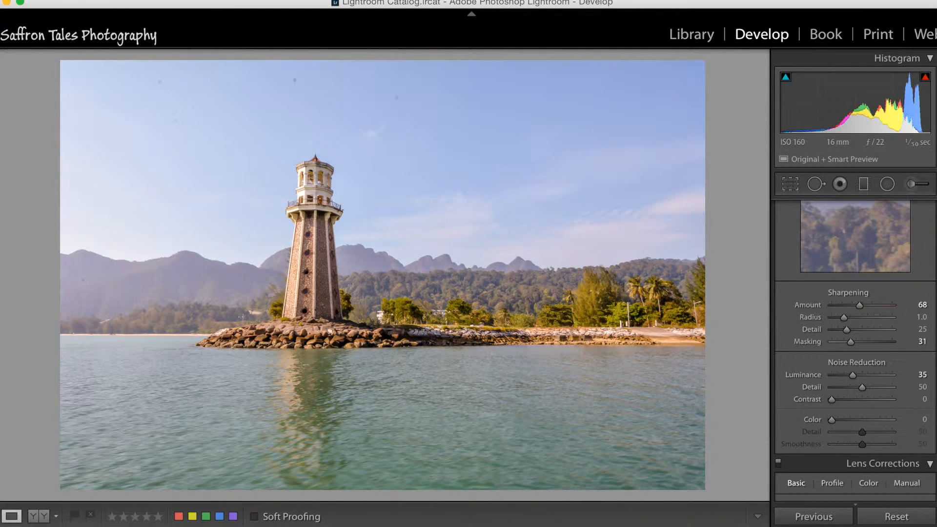
# Heal the obvious dust spots in the sky with the Spot Removal tool at size 77.
pyautogui.moveTo(936, 363); pyautogui.dragTo(935, 234)
pyautogui.click(810, 187)
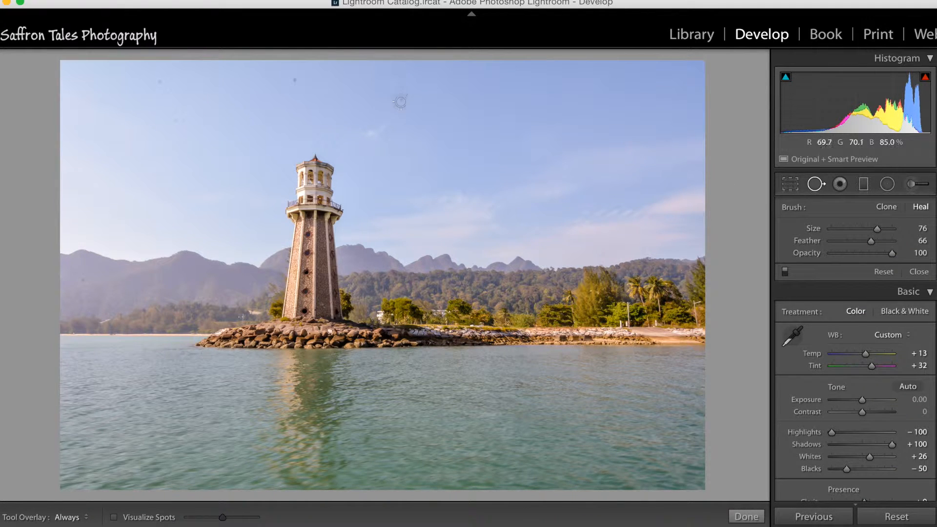
pyautogui.scroll(1, 397, 115)
pyautogui.click(398, 98)
pyautogui.click(296, 81)
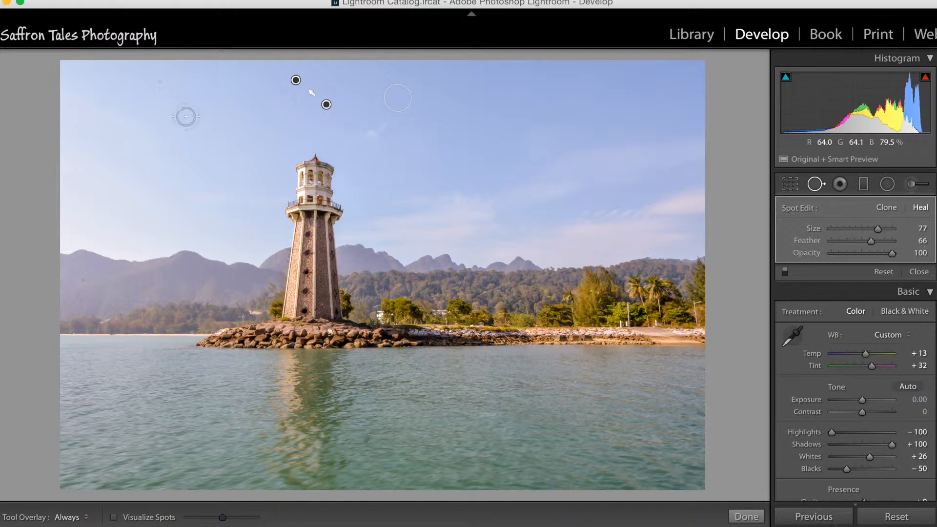
pyautogui.click(179, 119)
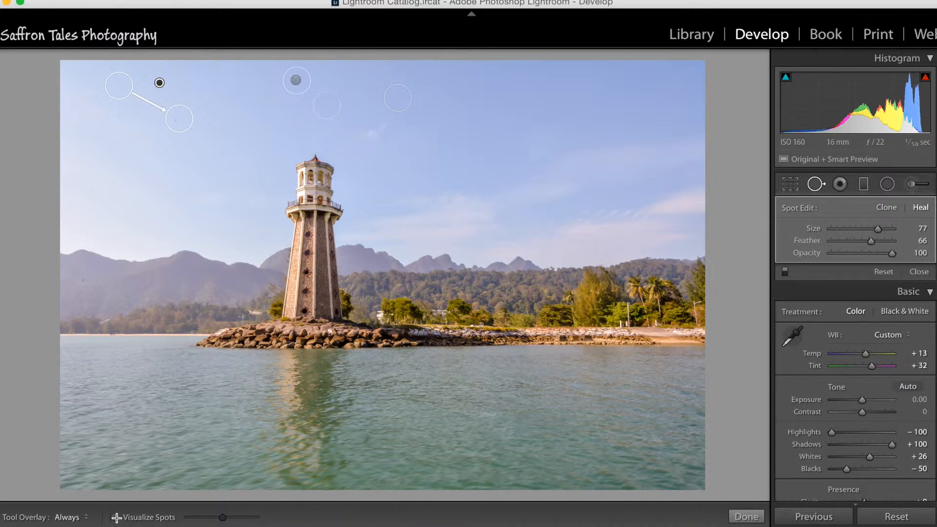
# Visualize spots at a raised threshold, heal the remaining ones in the sky and on the far-left hillside, and finish spot removal.
pyautogui.click(115, 517)
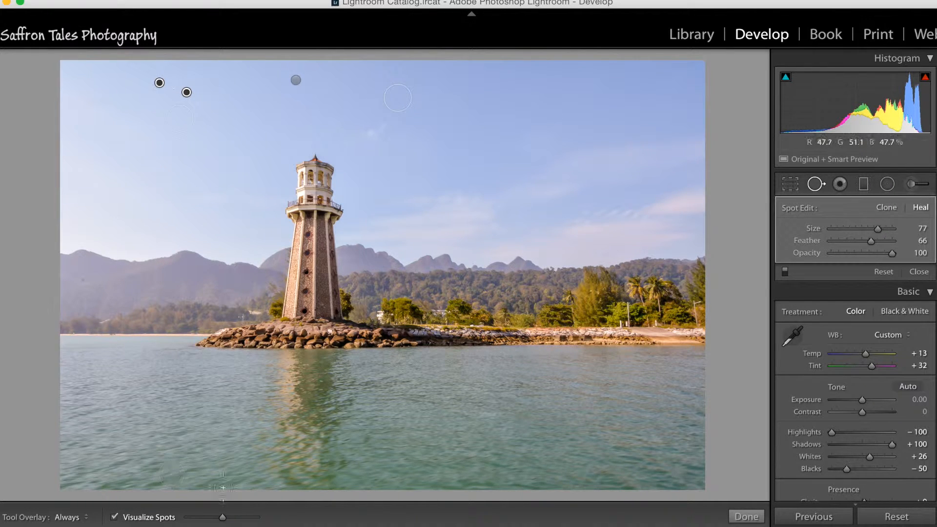
pyautogui.click(223, 517)
pyautogui.moveTo(223, 516); pyautogui.dragTo(236, 517)
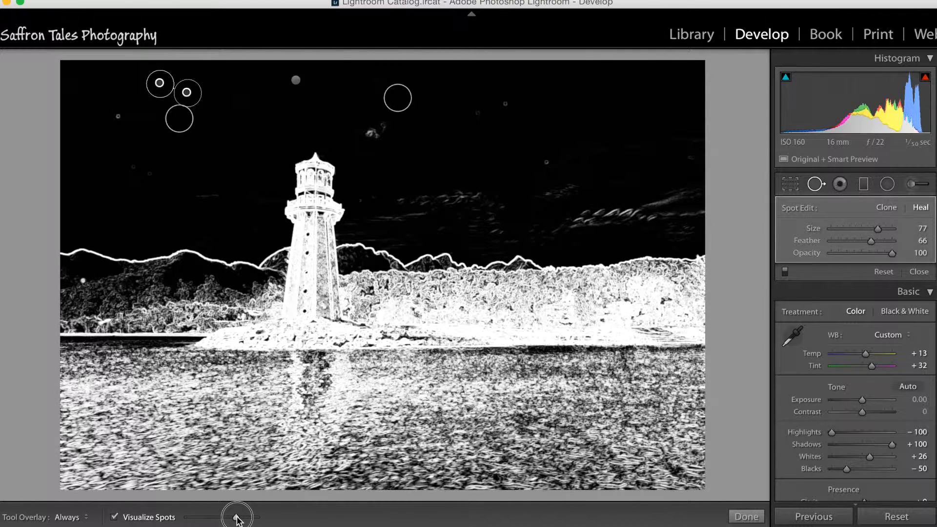
pyautogui.click(506, 103)
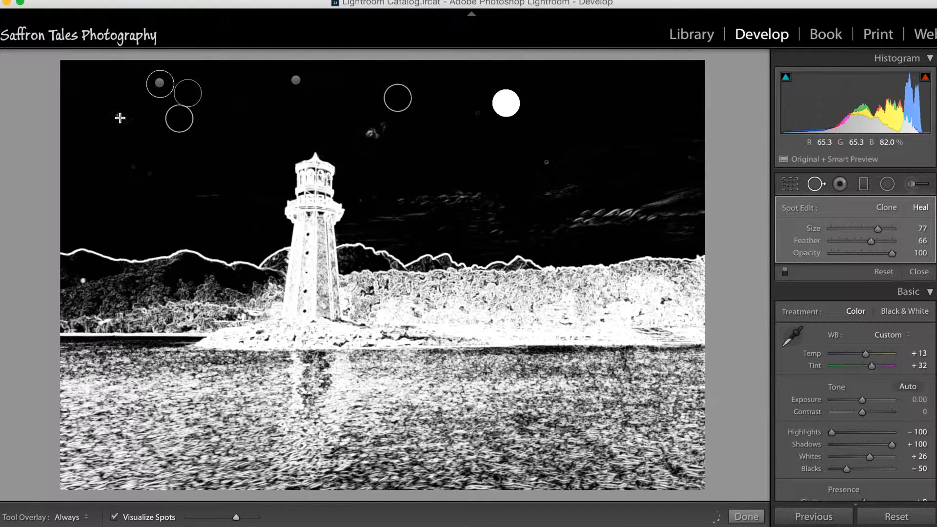
pyautogui.click(85, 279)
pyautogui.press('Delete')
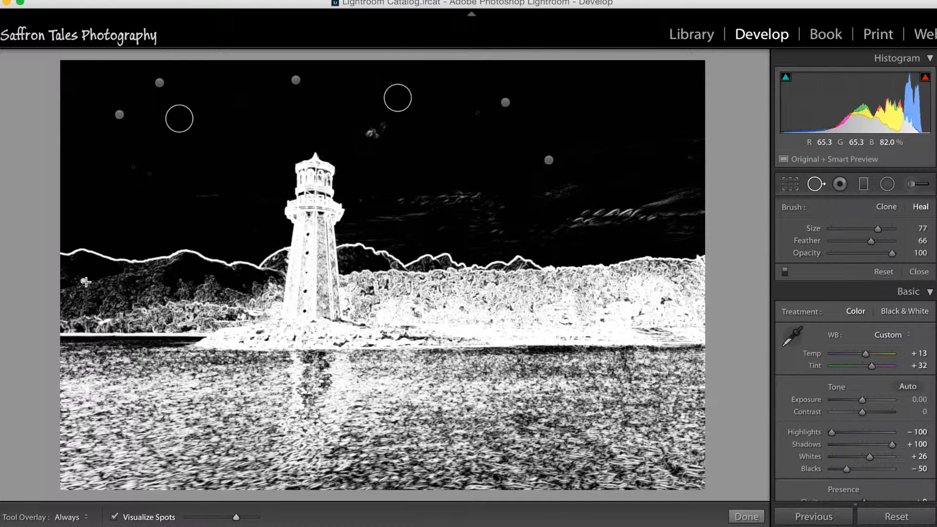
pyautogui.click(84, 279)
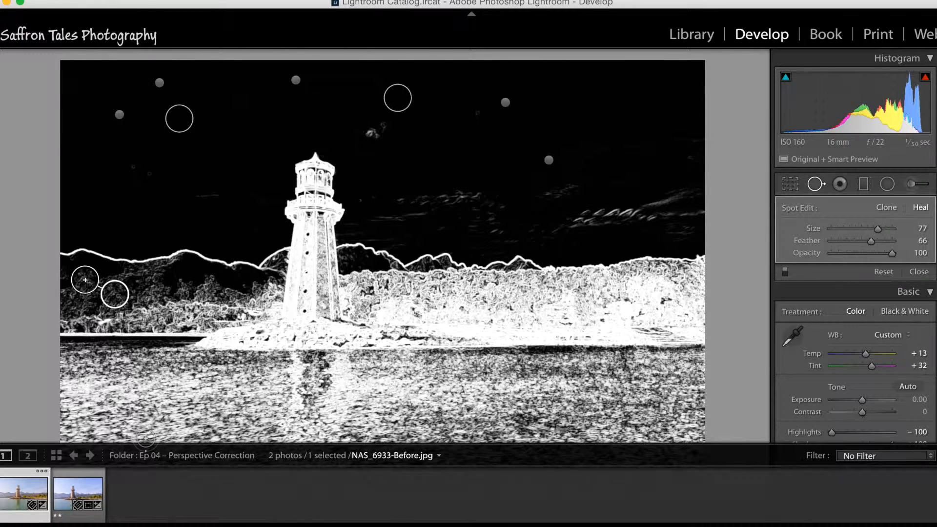
pyautogui.click(142, 517)
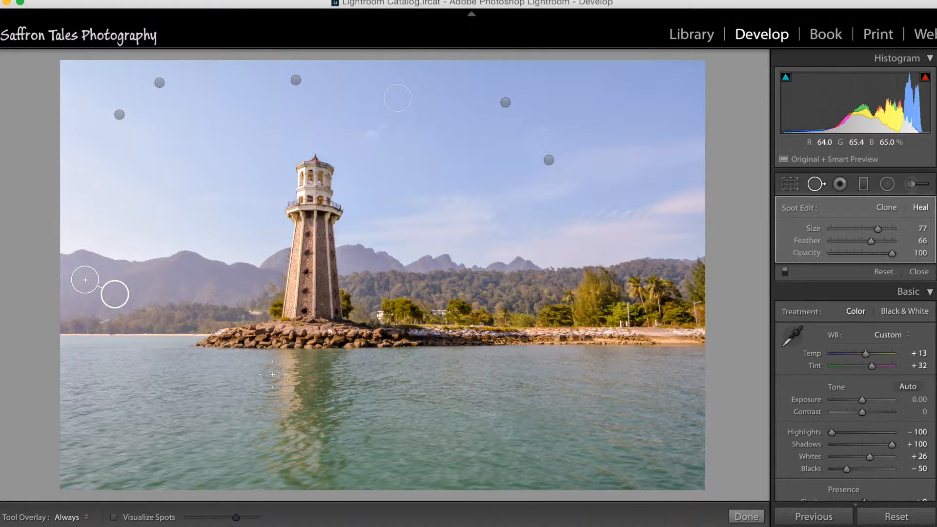
pyautogui.click(742, 516)
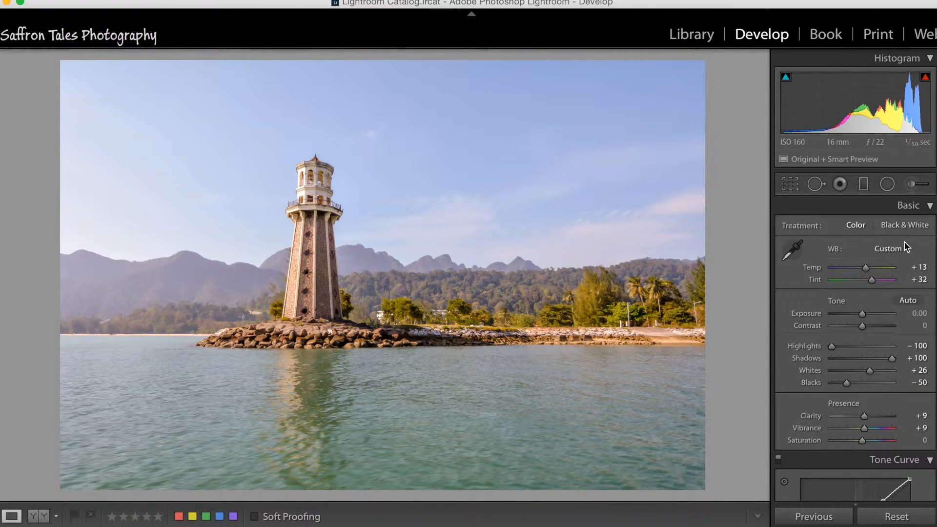
# Enable lens profile corrections and chromatic aberration removal for the photo.
pyautogui.moveTo(936, 248); pyautogui.dragTo(936, 435)
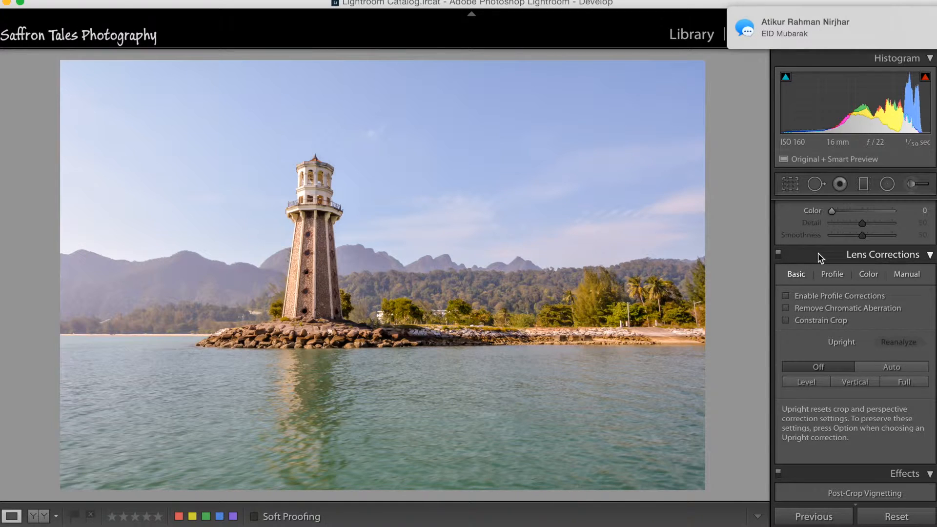
pyautogui.moveTo(783, 23)
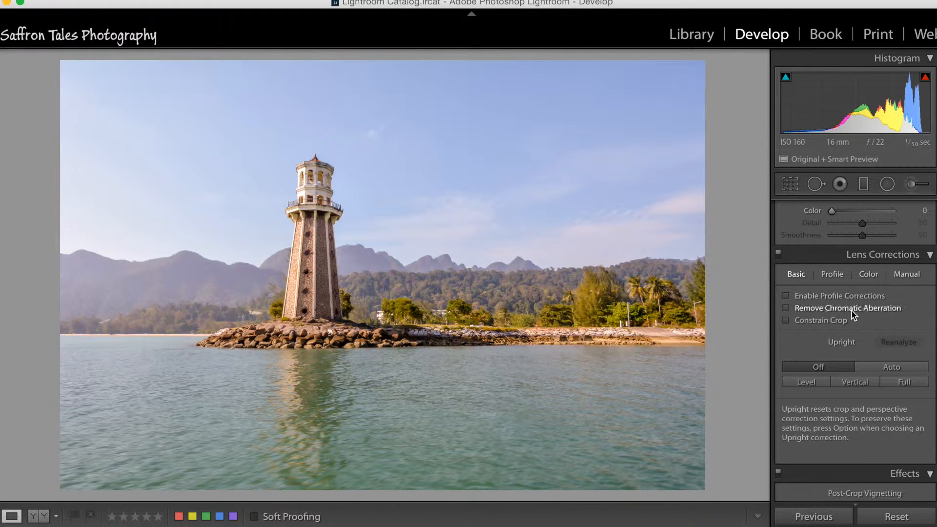
pyautogui.click(785, 296)
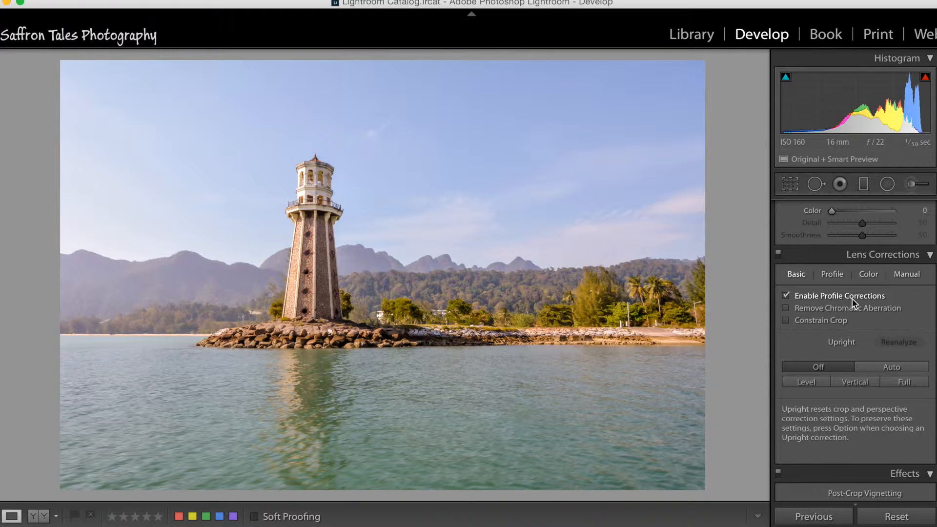
pyautogui.click(859, 309)
# Try the Auto and Level Upright corrections, turning Upright off after each one.
pyautogui.click(874, 366)
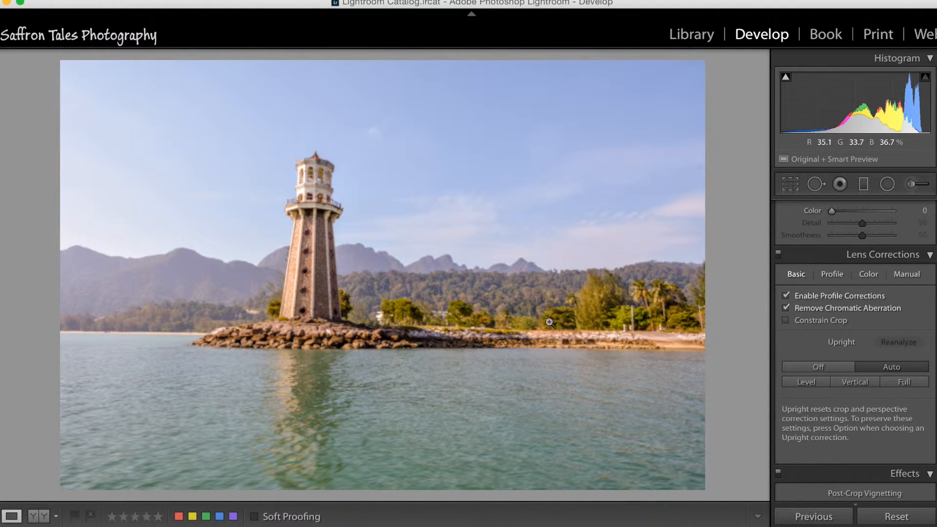
pyautogui.click(827, 366)
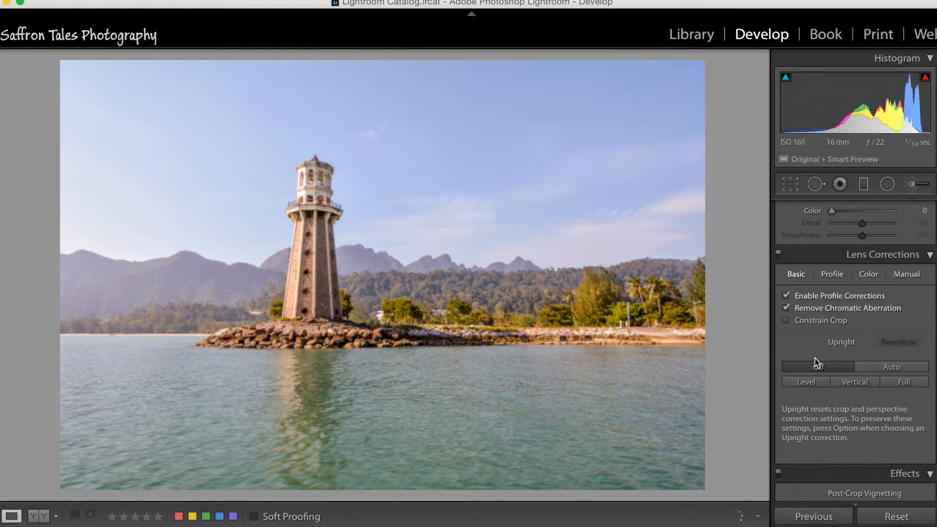
pyautogui.click(804, 382)
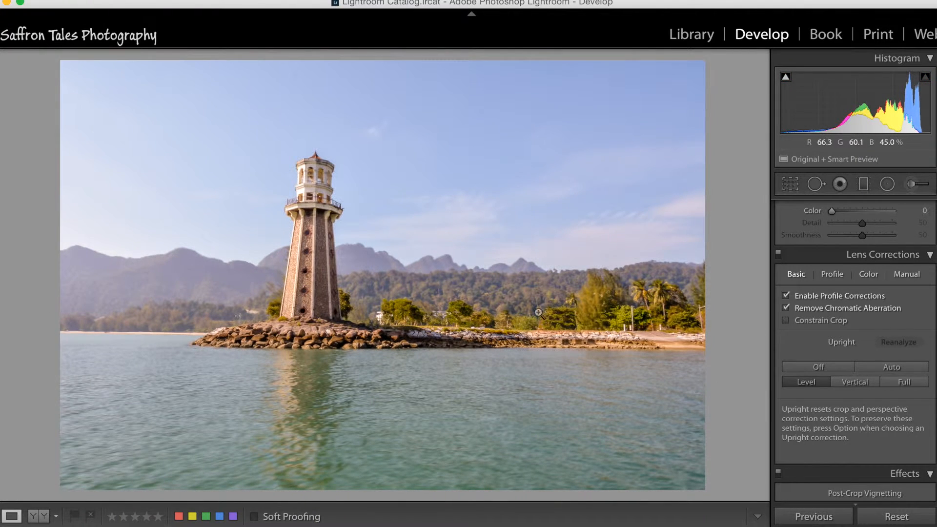
pyautogui.click(798, 368)
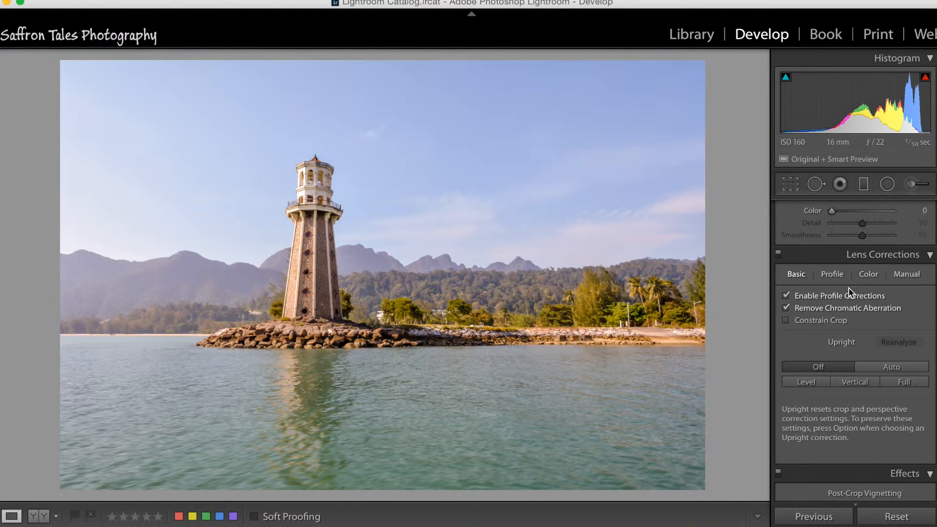
# Set the manual lens Distortion to +14 and return to the basic lens correction options.
pyautogui.click(908, 275)
pyautogui.moveTo(862, 344)
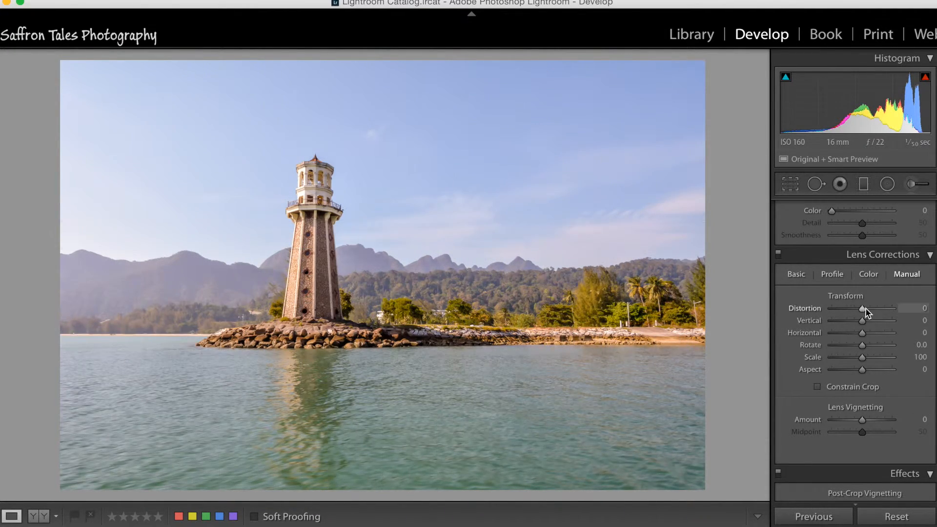
pyautogui.moveTo(862, 304)
pyautogui.moveTo(858, 309); pyautogui.dragTo(840, 308)
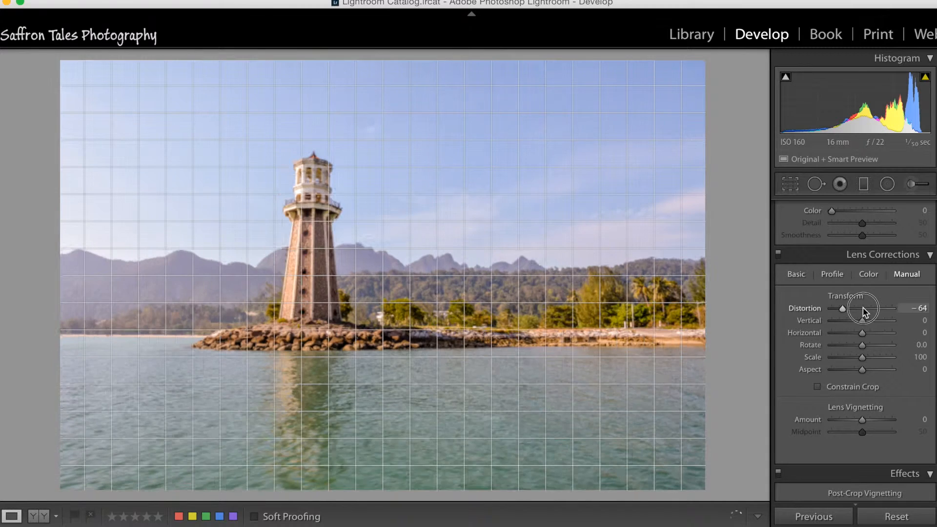
pyautogui.click(863, 308)
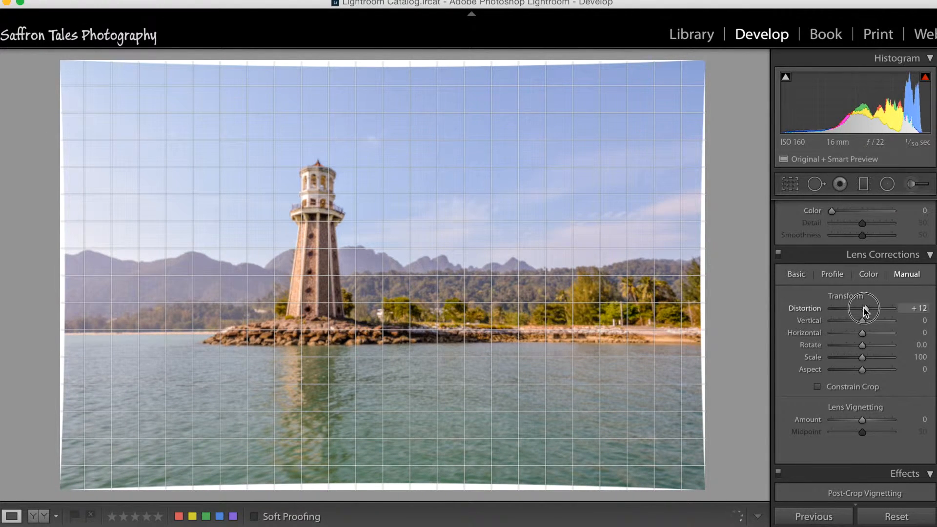
pyautogui.moveTo(863, 307); pyautogui.dragTo(867, 312)
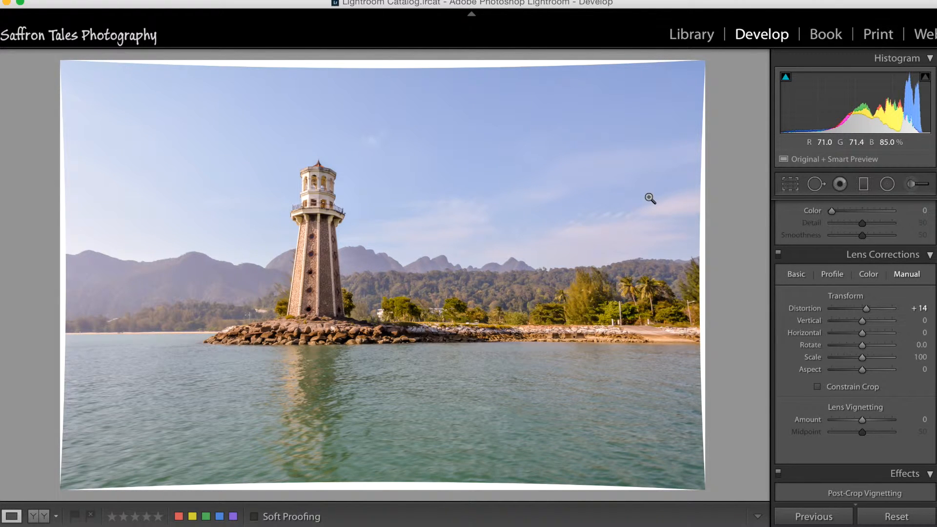
pyautogui.click(795, 273)
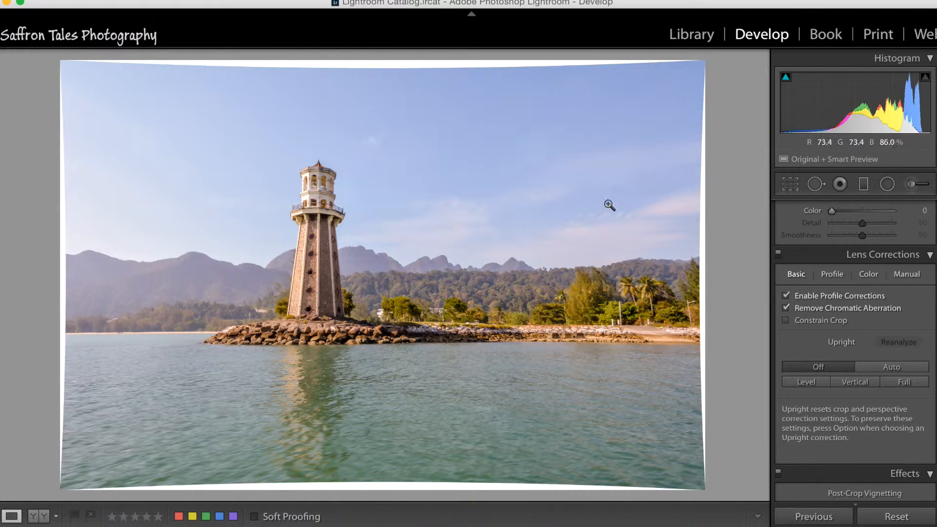
# Set the manual lens Vertical transform to -12, and undo a trial Horizontal transform of -5.
pyautogui.click(906, 274)
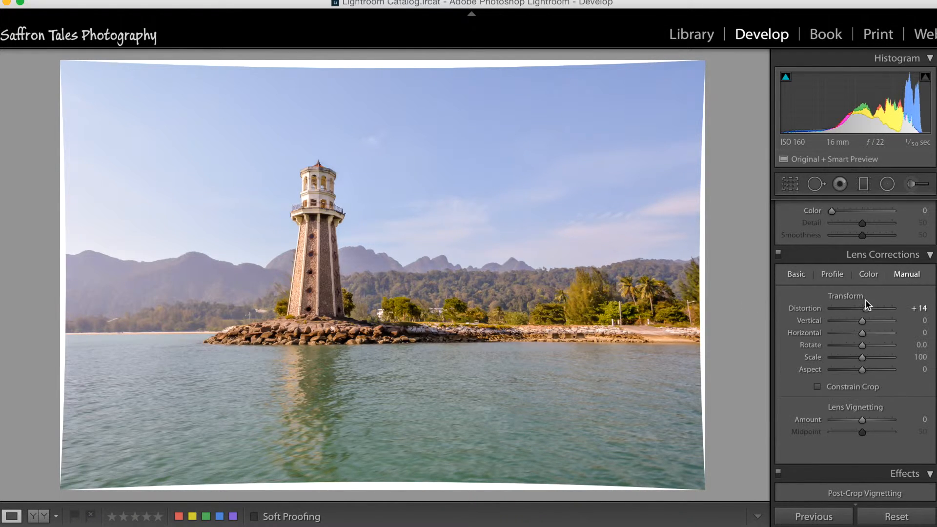
pyautogui.moveTo(866, 311); pyautogui.dragTo(865, 314)
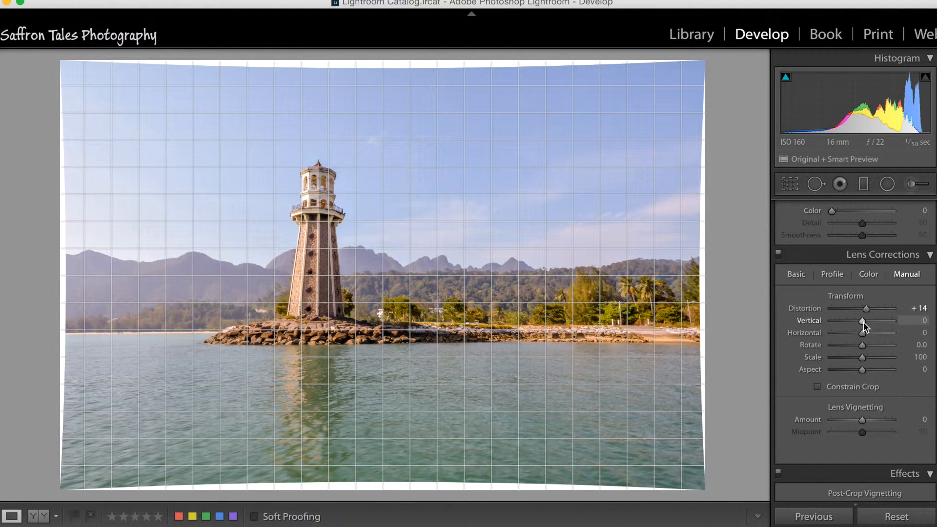
pyautogui.moveTo(861, 320); pyautogui.dragTo(853, 320)
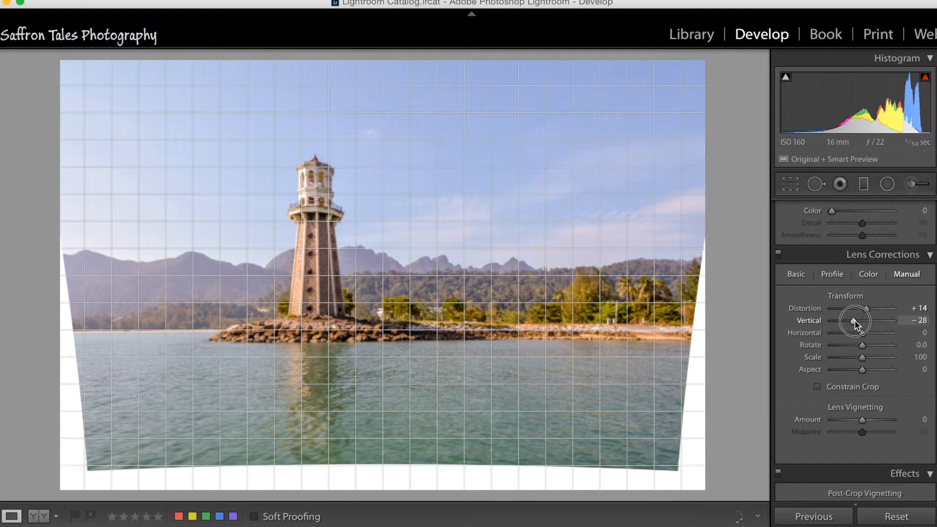
pyautogui.moveTo(854, 320)
pyautogui.mouseDown()
pyautogui.moveTo(874, 322)
pyautogui.moveTo(860, 320)
pyautogui.mouseUp()
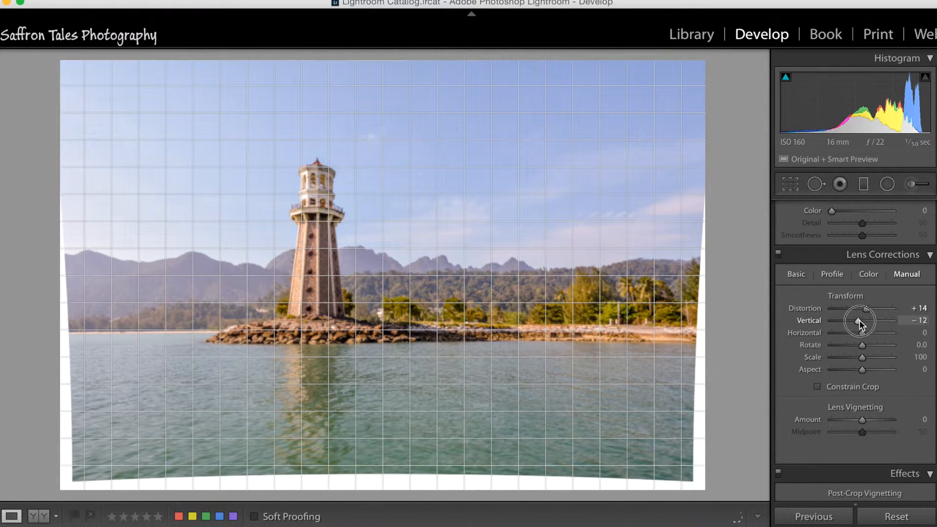
pyautogui.moveTo(853, 333)
pyautogui.mouseDown()
pyautogui.moveTo(843, 330)
pyautogui.moveTo(874, 334)
pyautogui.moveTo(860, 332)
pyautogui.mouseUp()
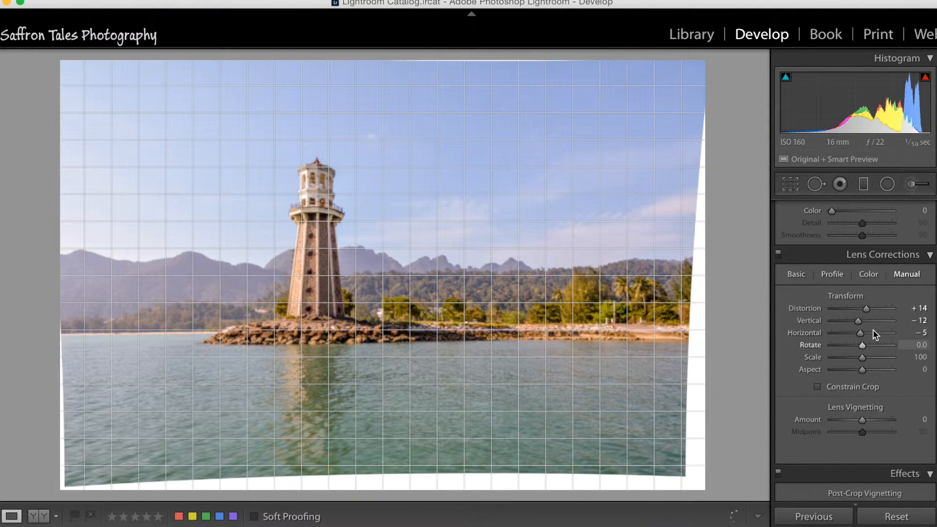
pyautogui.press('super+z')
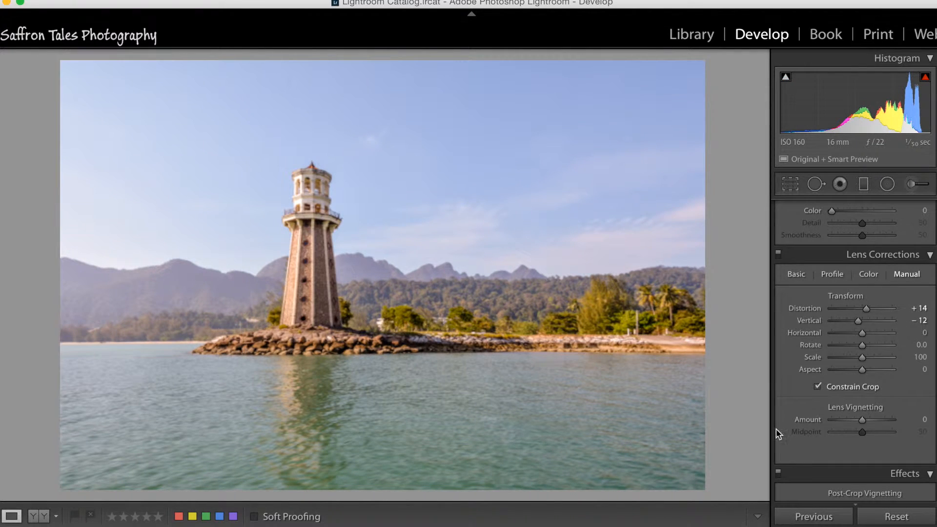
# Enable Constrain Crop to remove the white borders from the transformed photo, and return to the basic lens correction options.
pyautogui.click(818, 386)
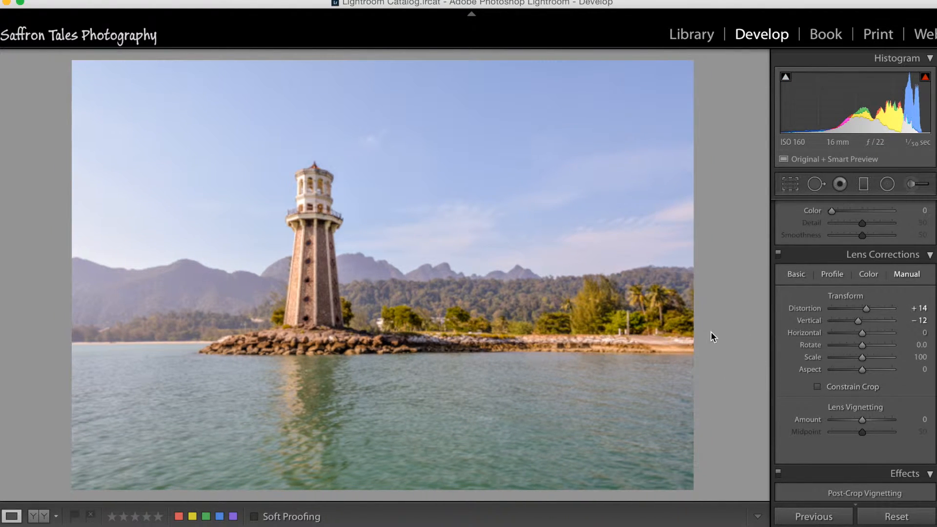
pyautogui.click(817, 387)
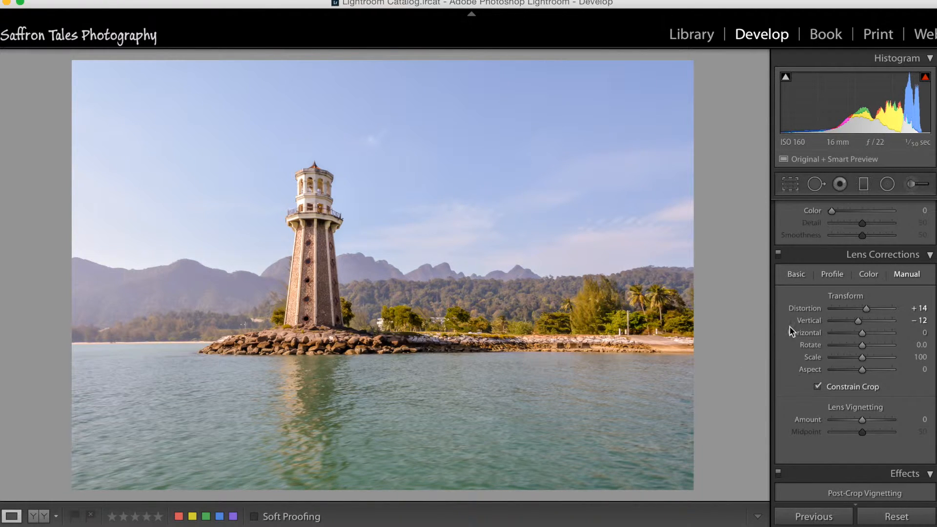
pyautogui.click(804, 277)
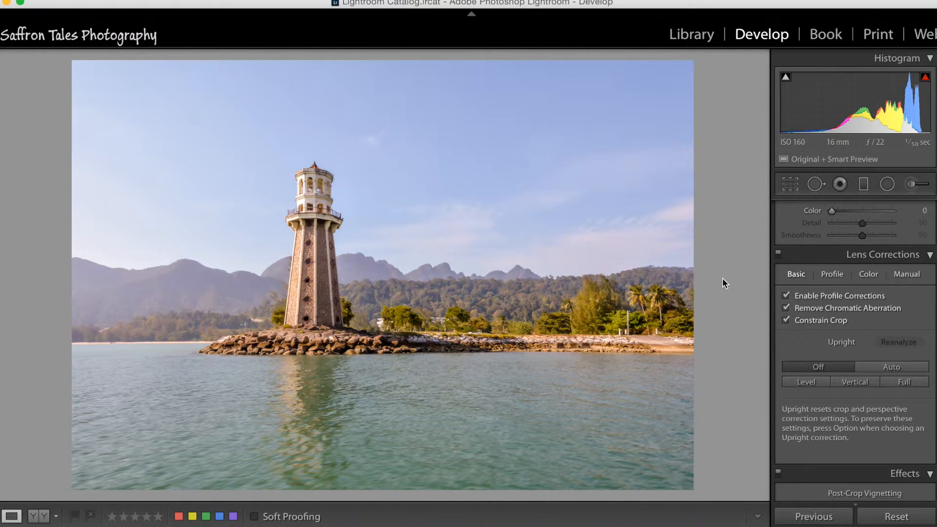
# Compare the edited lighthouse photo with its original version by switching between the before and after views.
pyautogui.press('\\')
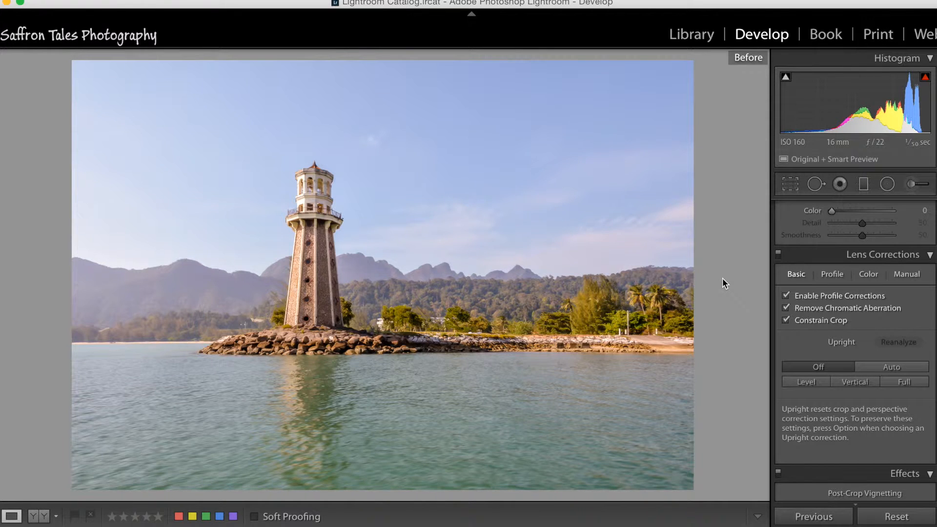
pyautogui.press('\\')
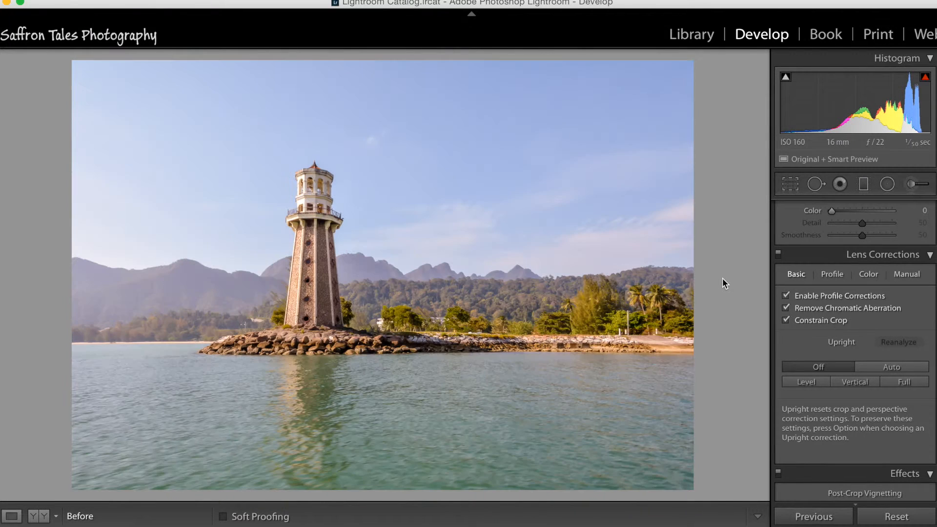
pyautogui.press('\\')
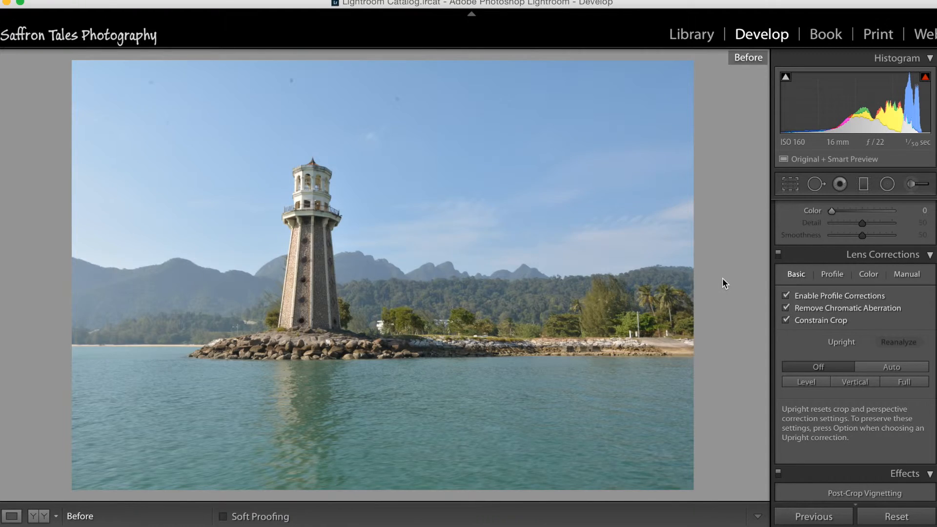
pyautogui.press('\\')
pyautogui.press('\\')
pyautogui.press('\\')
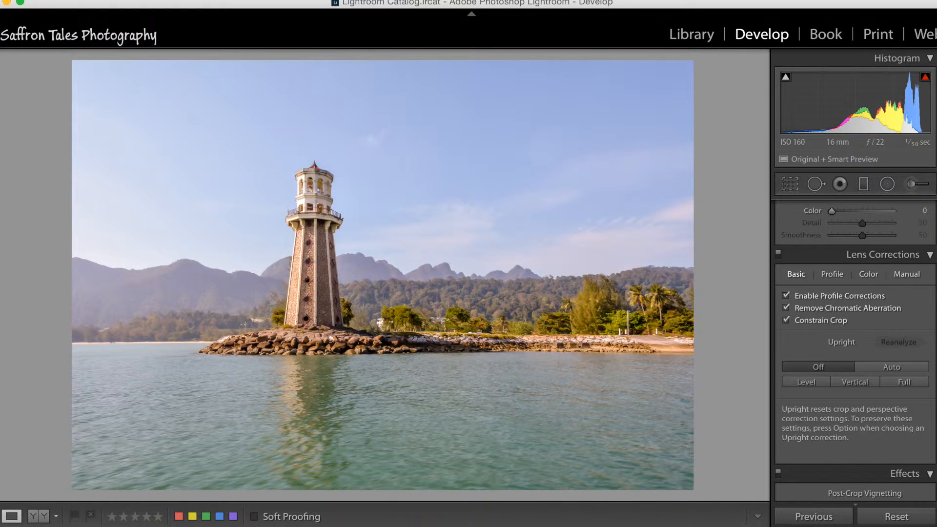
# Review the photo's noise reduction, sharpening, tone curve and basic tone and presence settings.
pyautogui.scroll(6, 933, 373)
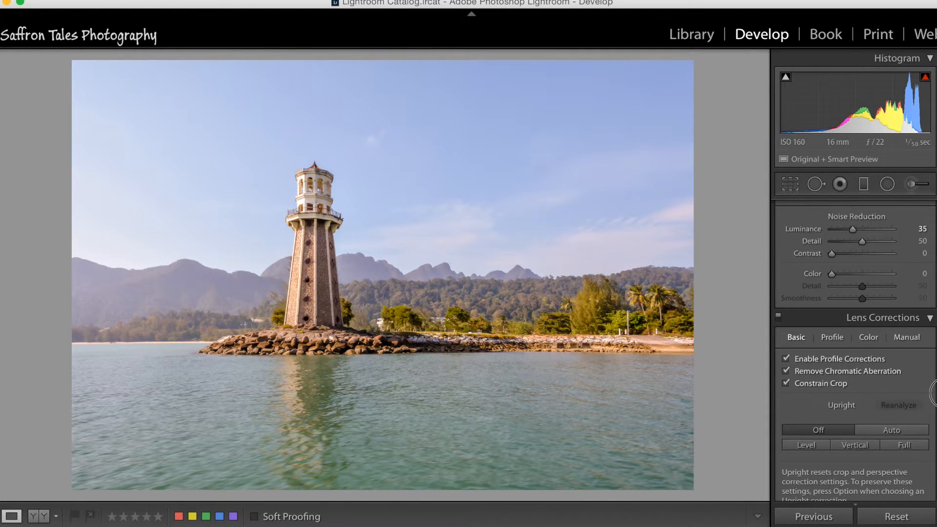
pyautogui.scroll(6, 933, 373)
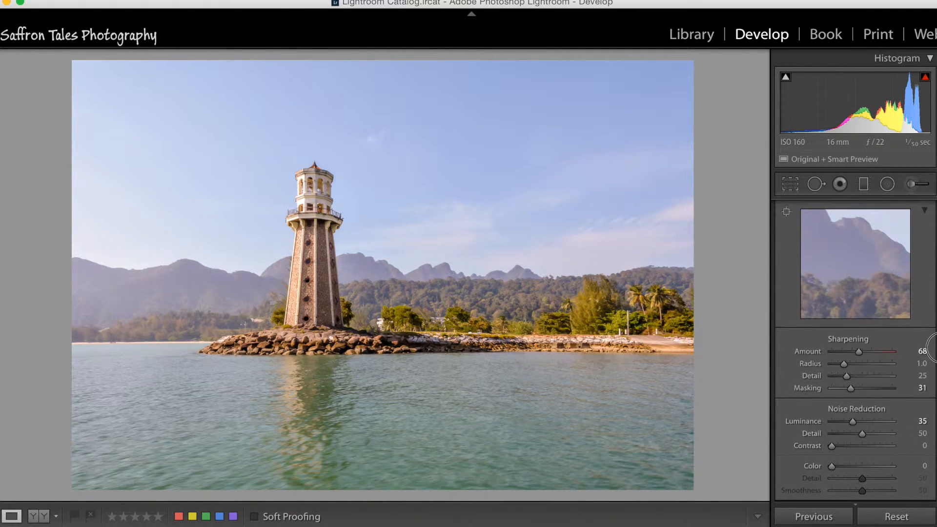
pyautogui.scroll(10, 932, 336)
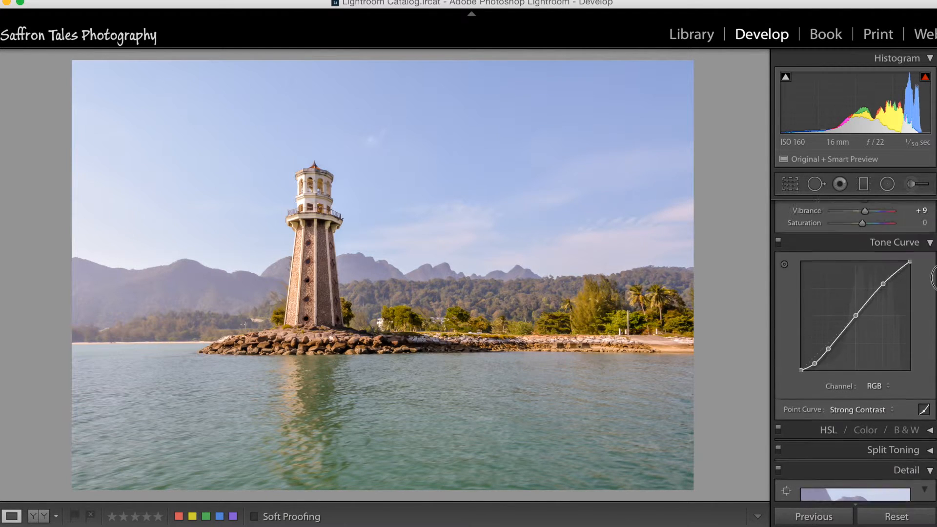
pyautogui.scroll(2, 932, 336)
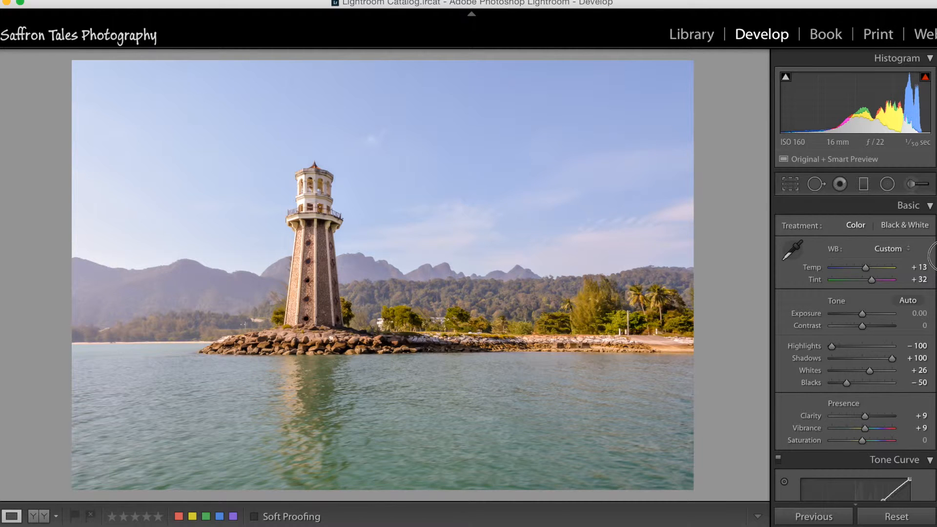
pyautogui.scroll(-2, 932, 266)
pyautogui.scroll(-3, 932, 266)
pyautogui.scroll(-2, 931, 281)
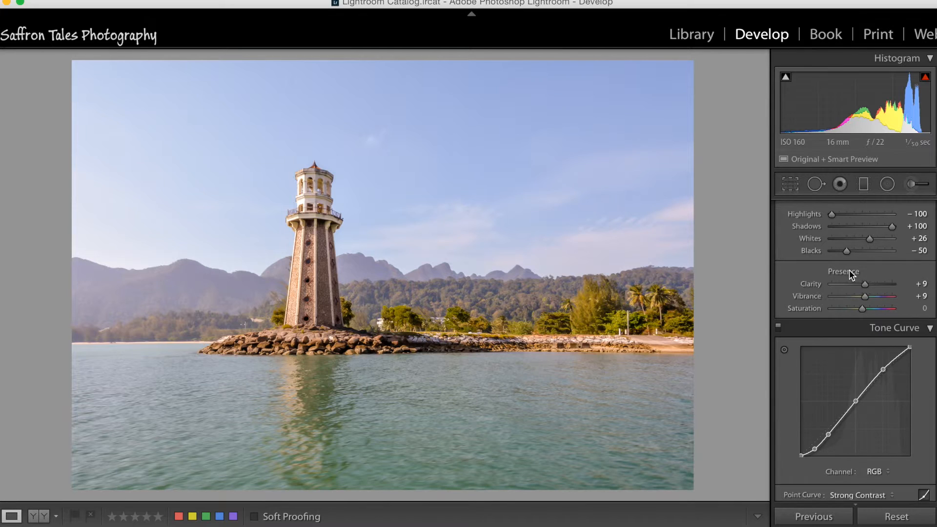